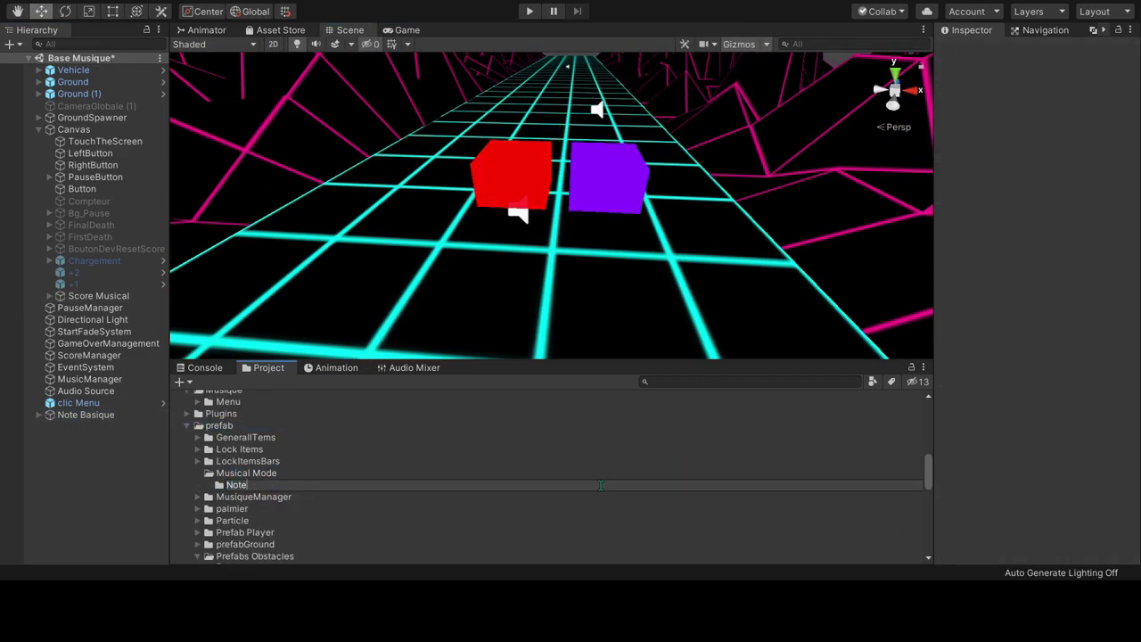
Step: Confirm the new Note folder under Assets/prefab/Musical Mode
left_click(405, 31)
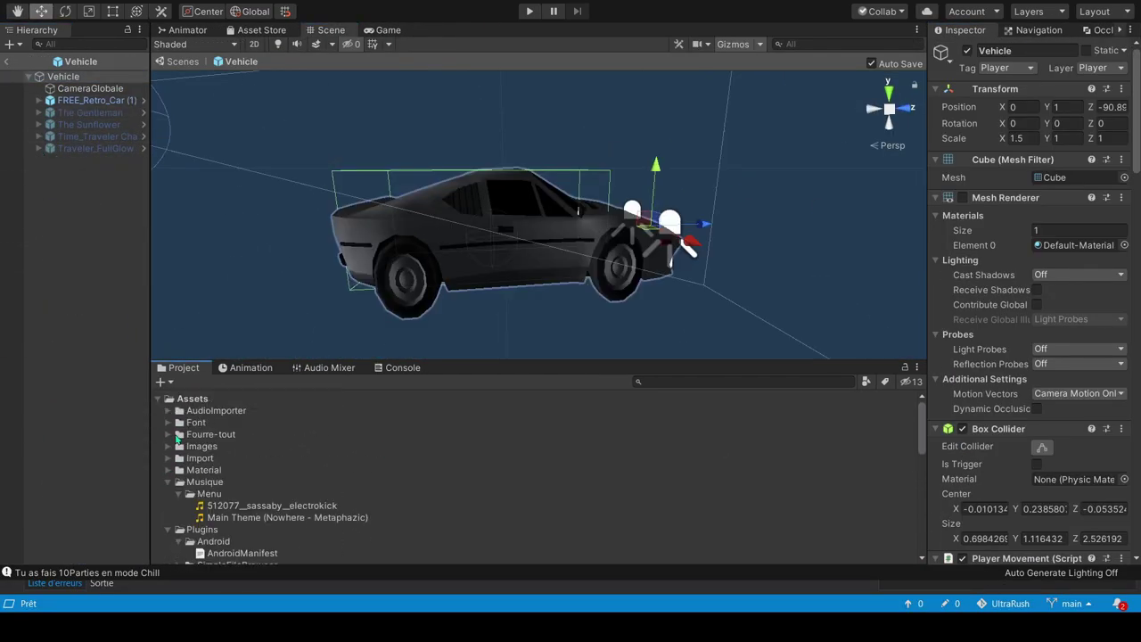
Step: Drag the Leena car prefab from Prefabs/Cars into the Vehicle prefab in the Scene view
scroll(268, 464, "down", 5)
left_click(240, 493)
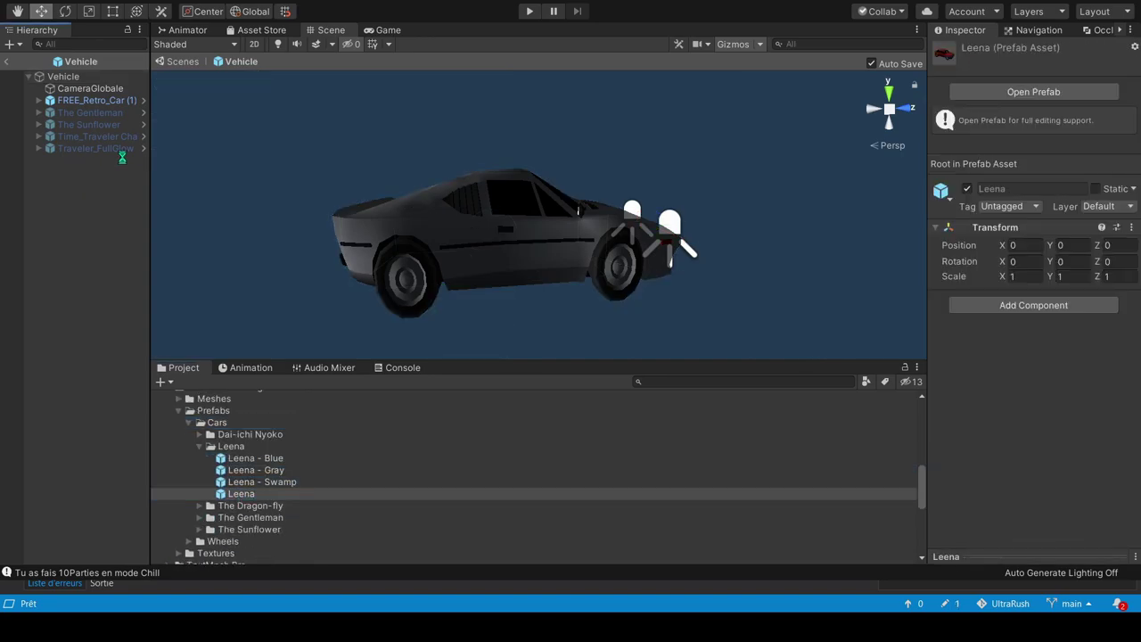
left_click_drag(241, 493, 602, 195)
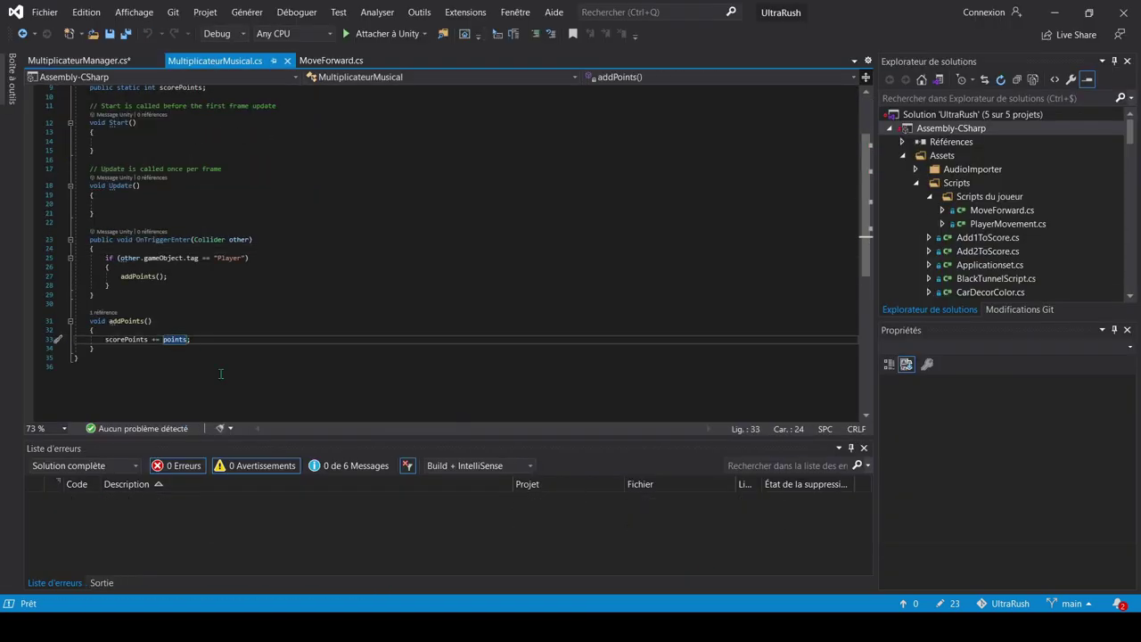
Step: Add the missing closing parenthesis to the multiplier code, then save all edited scripts
type(")")
key("ctrl+s")
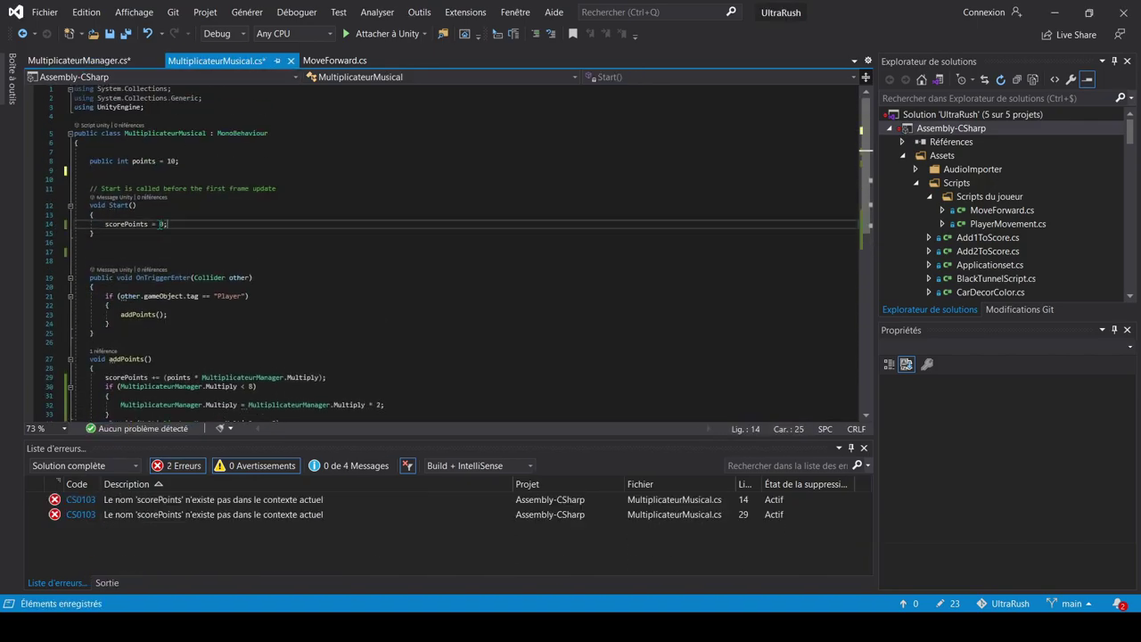
key("ctrl+shift+s")
key("Down")
key("Down")
key("Down")
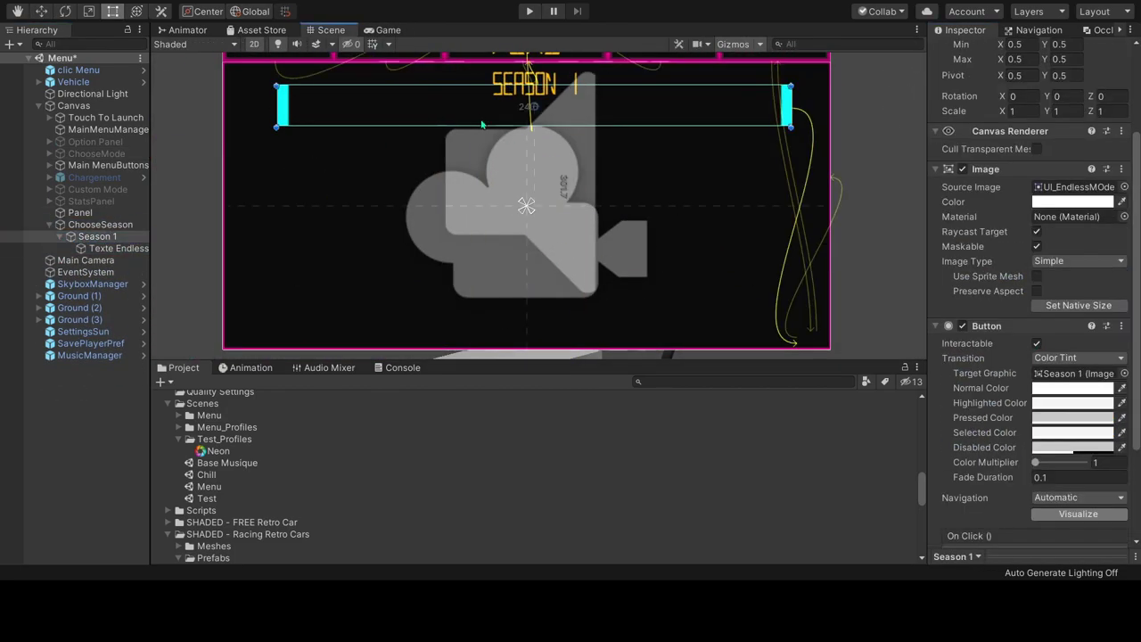
Step: Inspect the Texte Endless label, Musique 2 button and Season 1 object in the menu
left_click(482, 125)
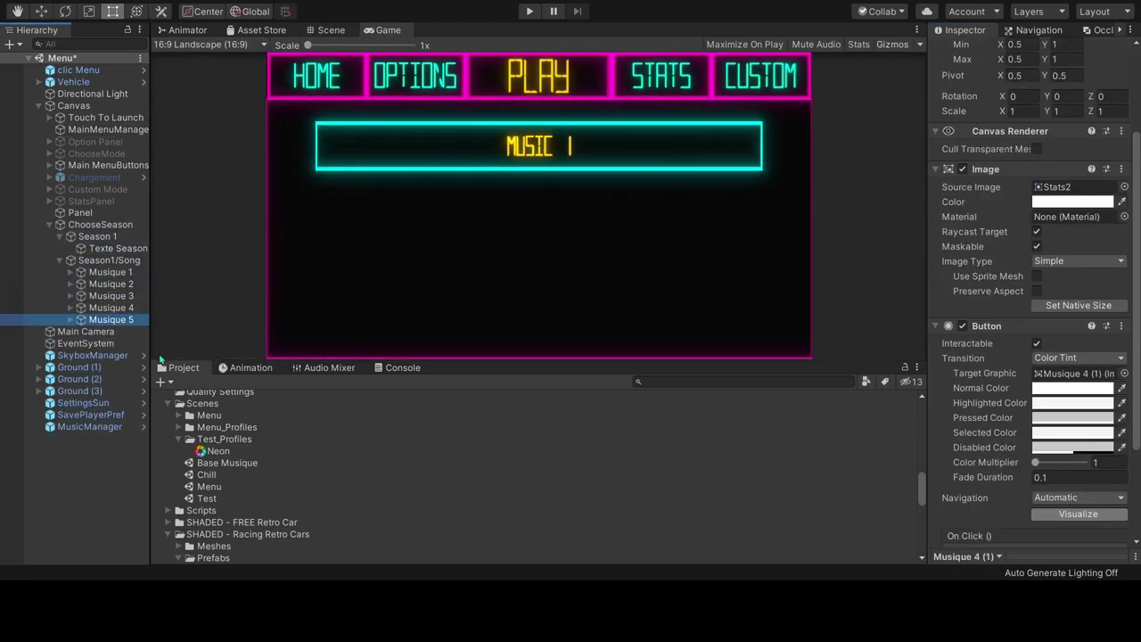
left_click(108, 283)
left_click(383, 31)
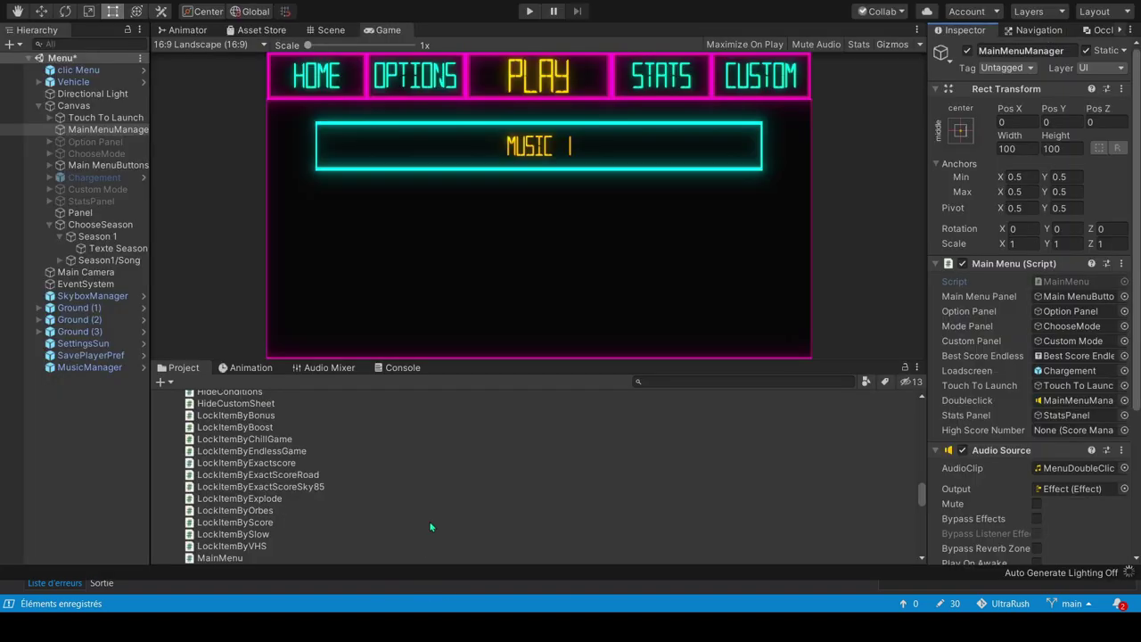
left_click(97, 236)
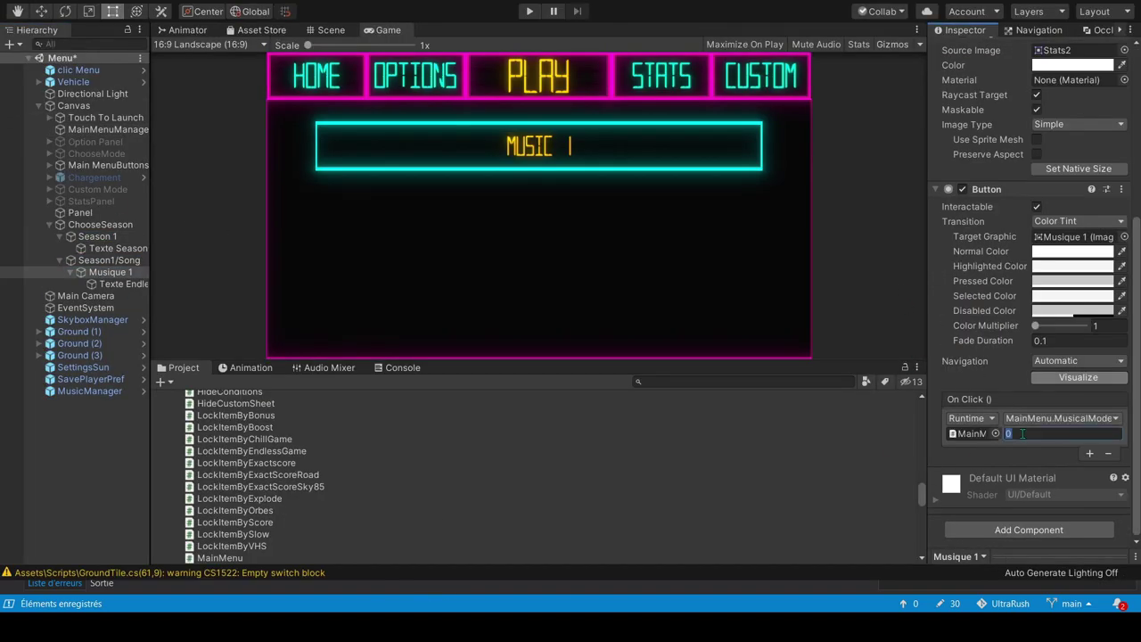
Step: Start the game to test the menu, then pause it
left_click(530, 10)
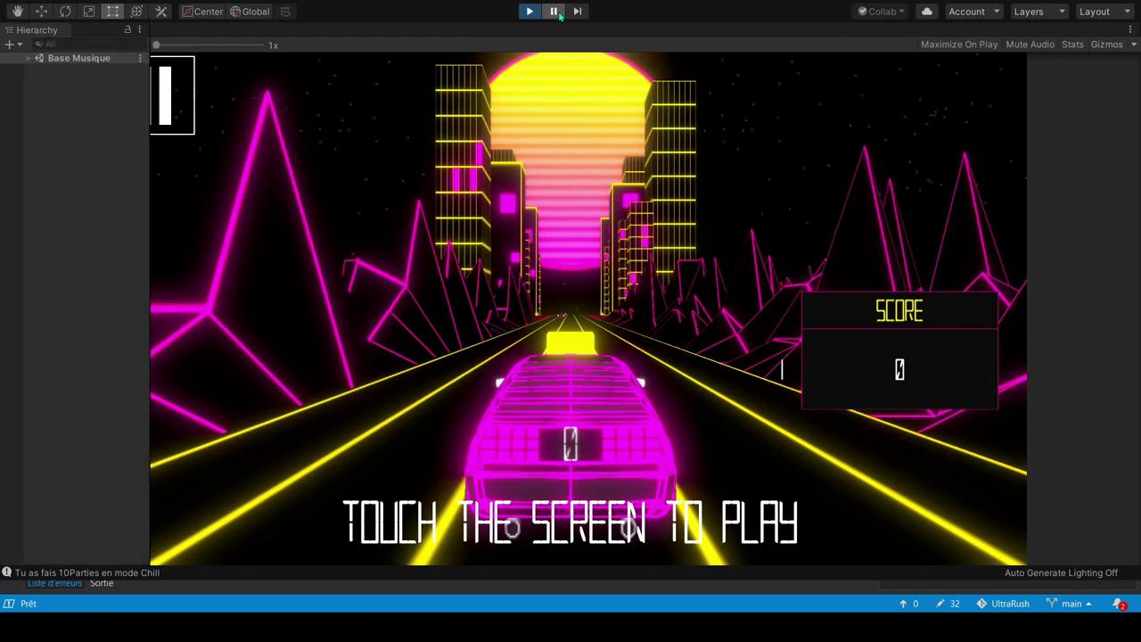
left_click(553, 11)
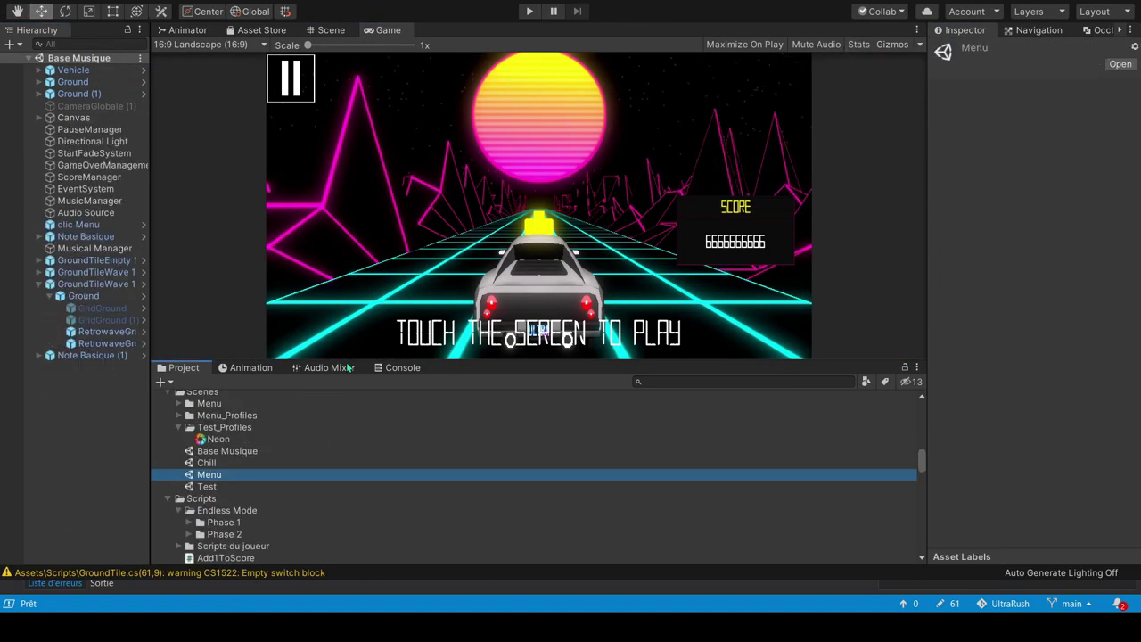
Step: Run the game, pause to inspect the Button object in the loaded level, then resume
left_click(530, 12)
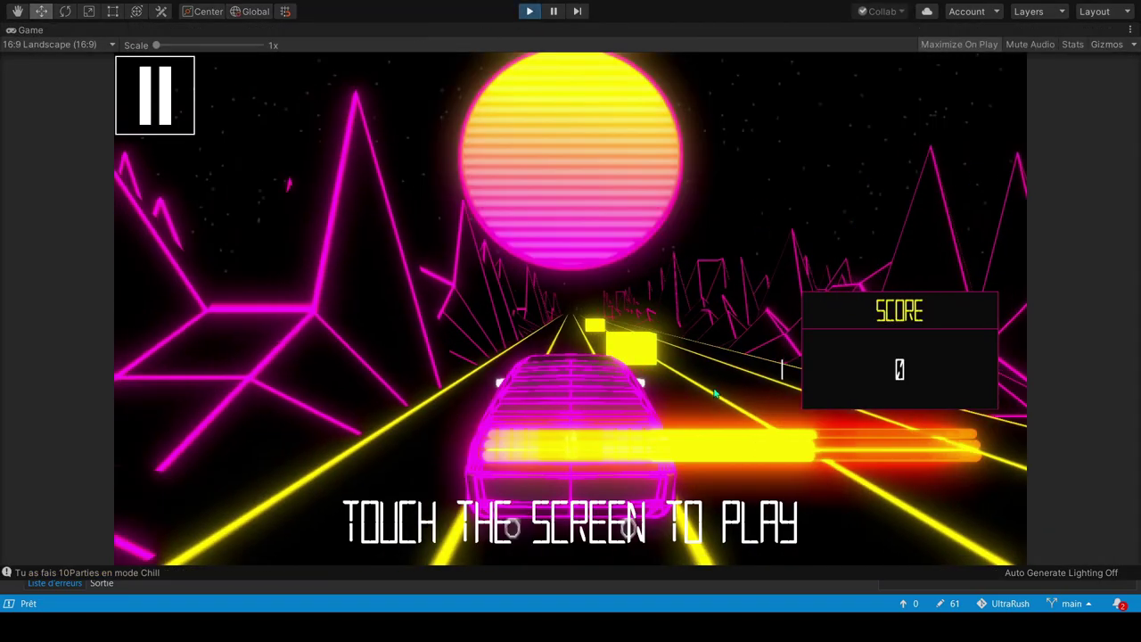
left_click(552, 11)
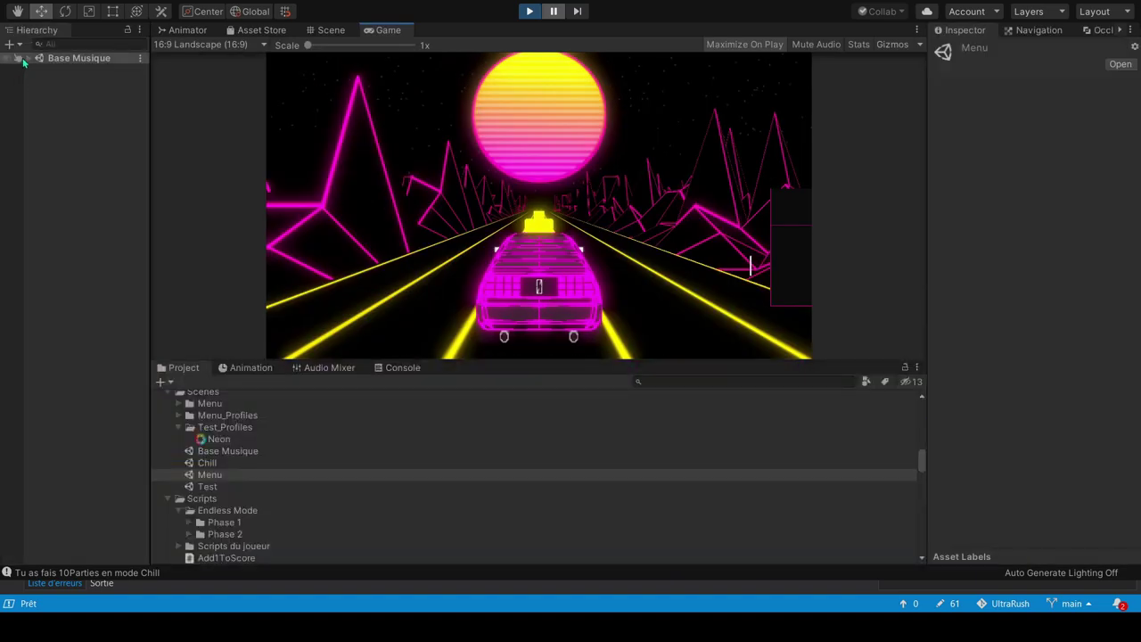
left_click(96, 177)
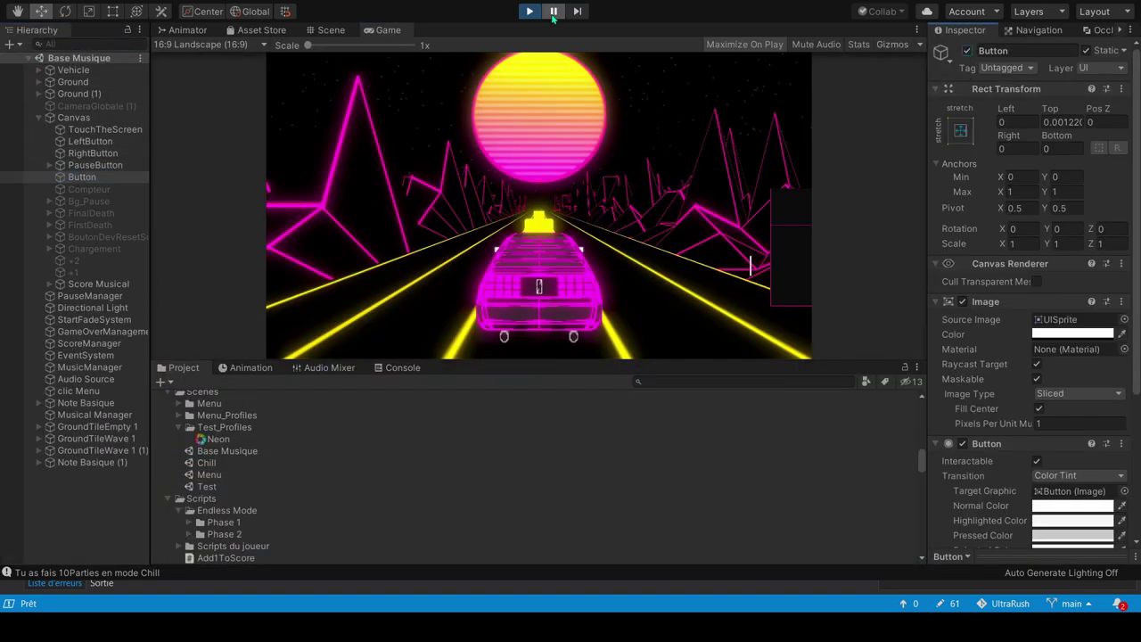
left_click(552, 12)
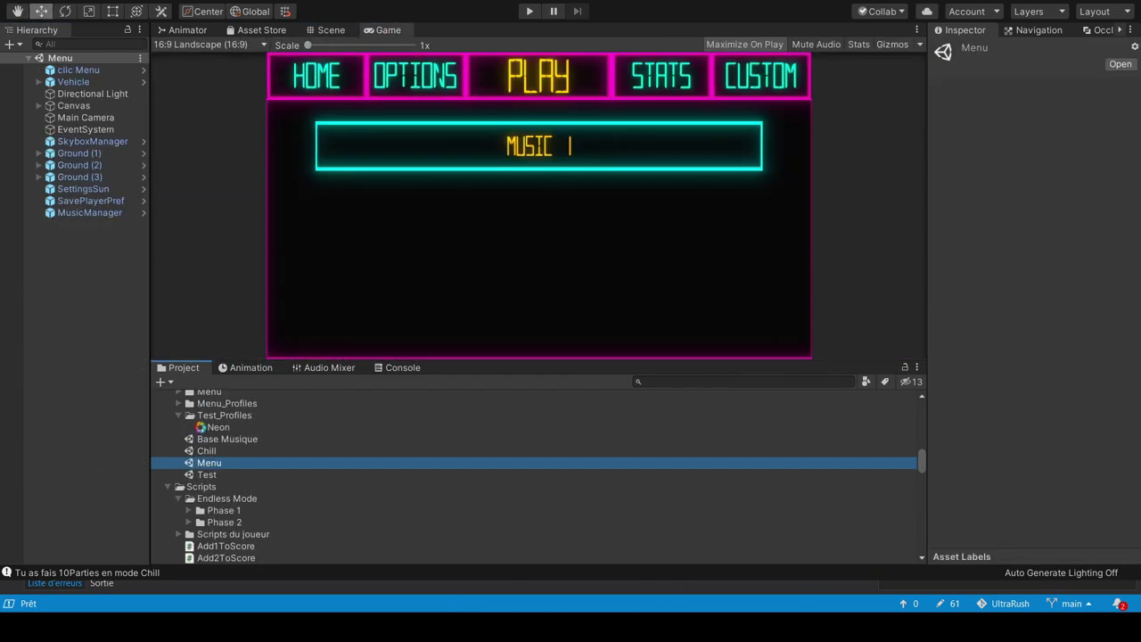
Step: Replay from the menu, choose Music 1, inspect the running level and start driving to collect notes
left_click(528, 13)
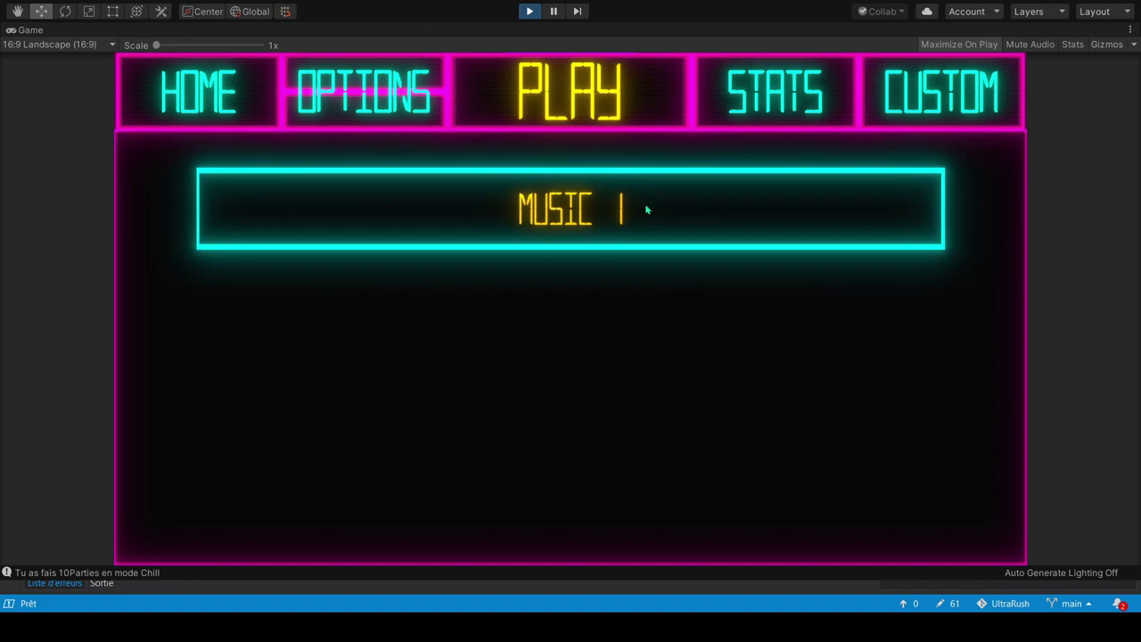
left_click(647, 209)
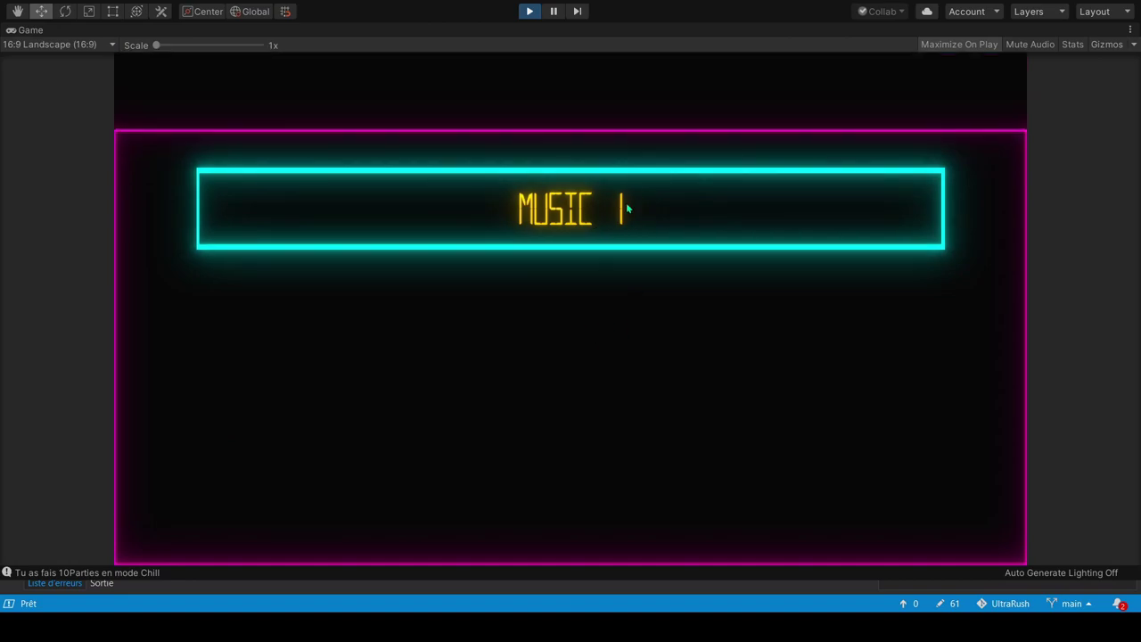
left_click(554, 11)
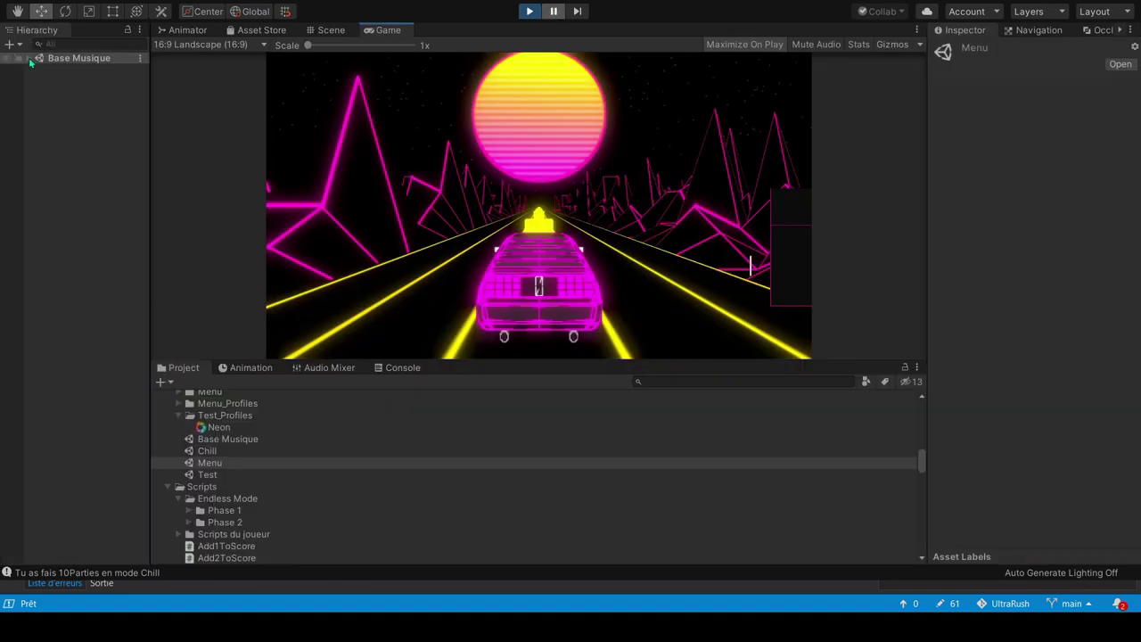
left_click(82, 178)
left_click(553, 12)
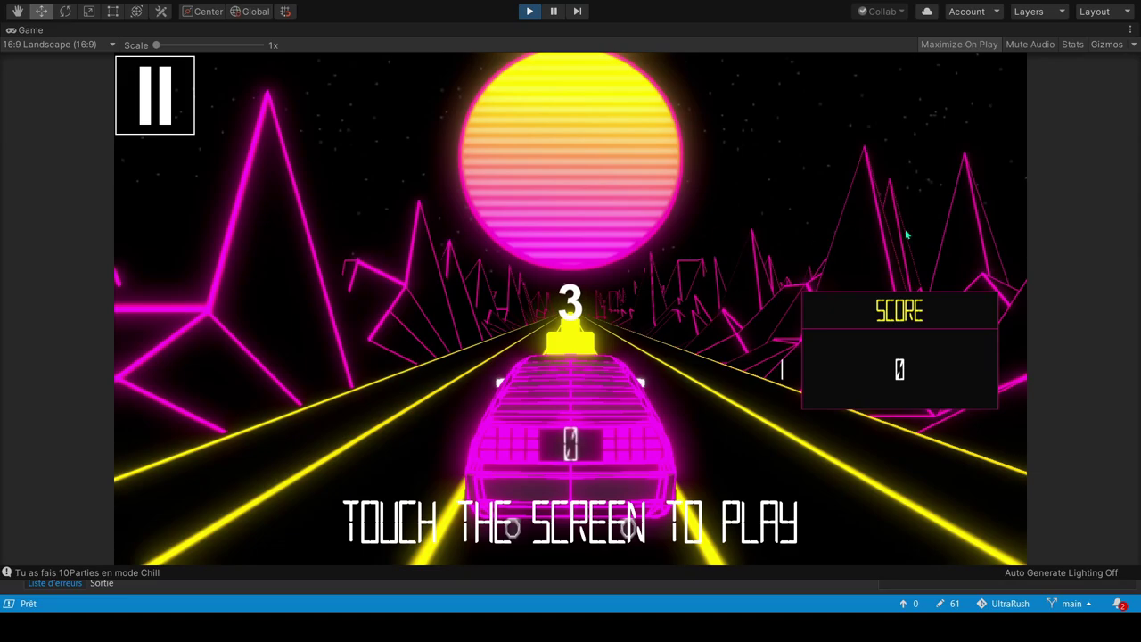
left_click(701, 385)
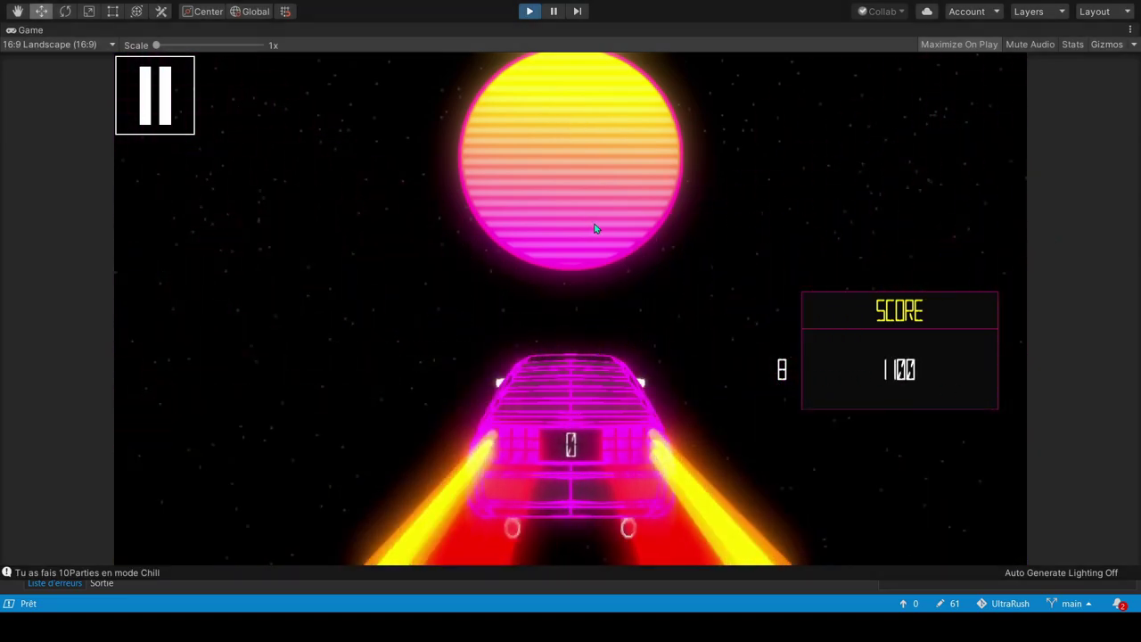
Step: Save MultiplicateurMusical.cs with the Destroy(this) change and return to Unity
key("alt+Tab")
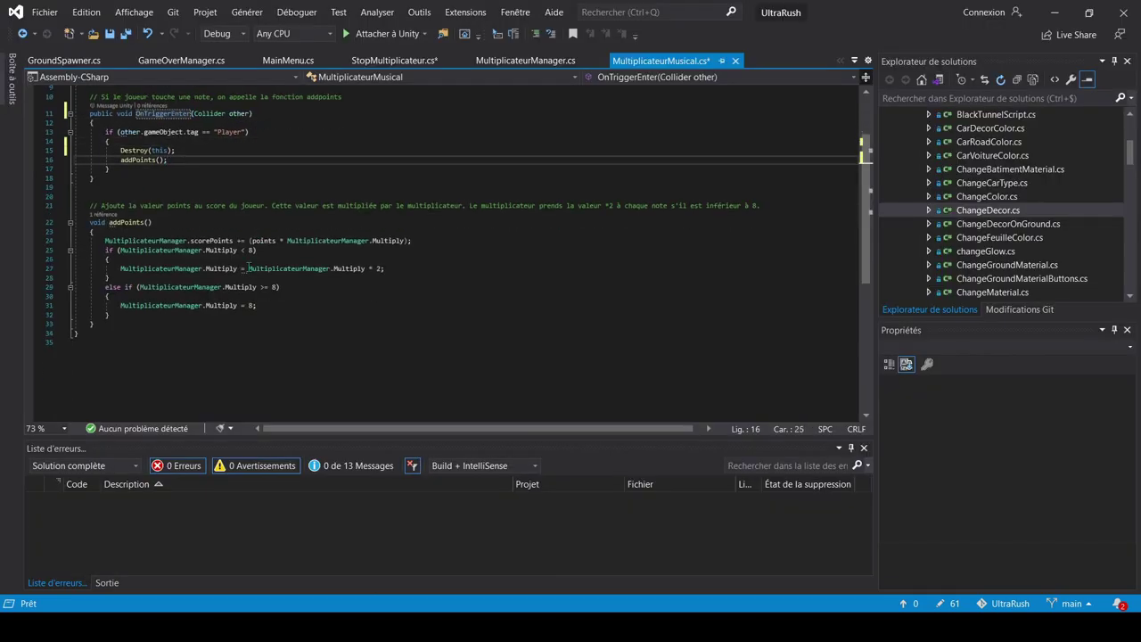
key("ctrl+s")
key("alt+Tab")
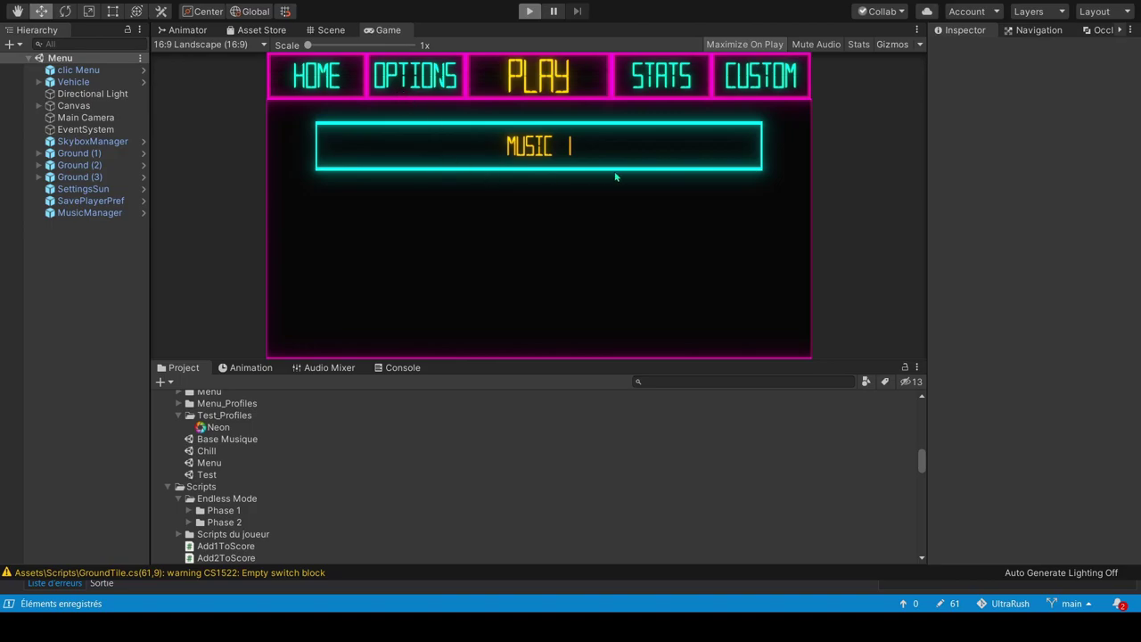
Step: Play the game, pause to expand Canvas in the Hierarchy, then start the Music 1 run
key("shift+space")
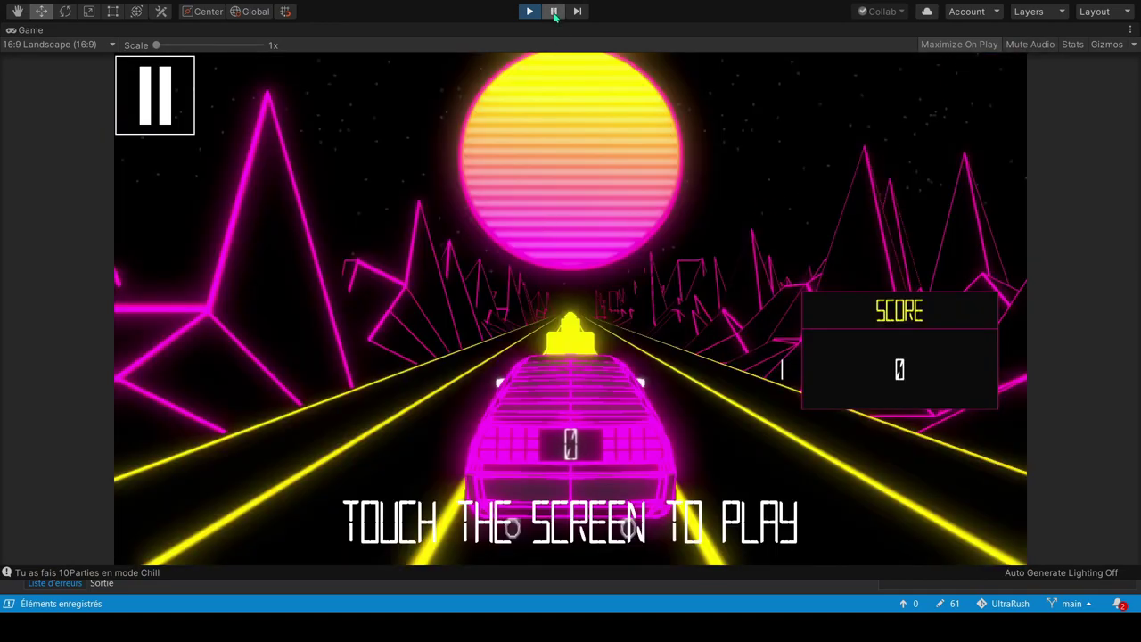
key("shift+space")
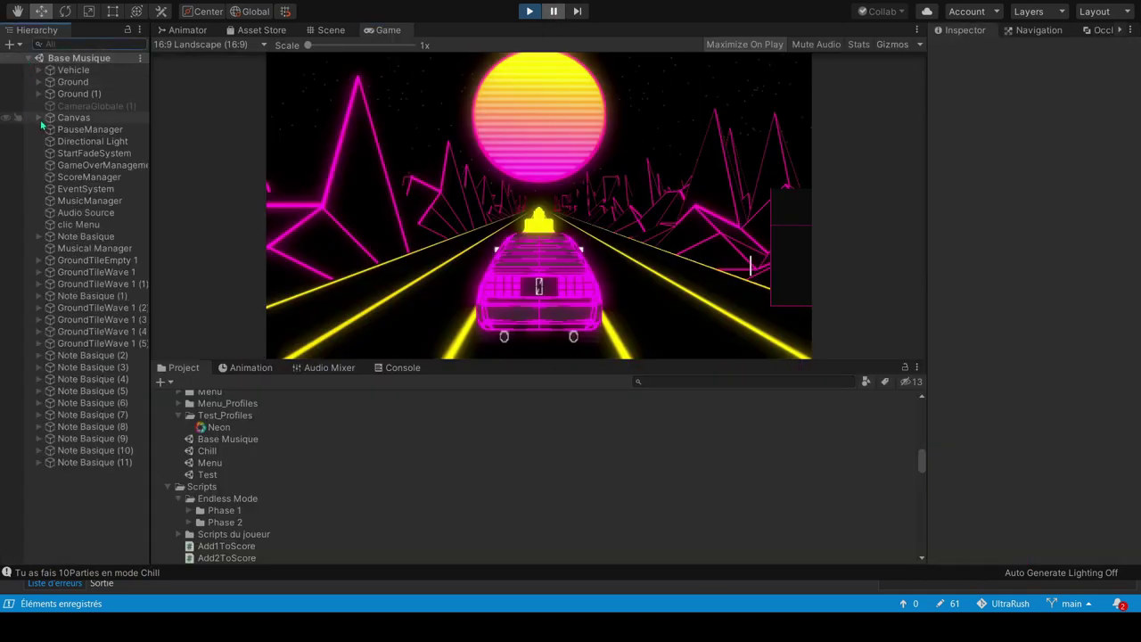
left_click(39, 118)
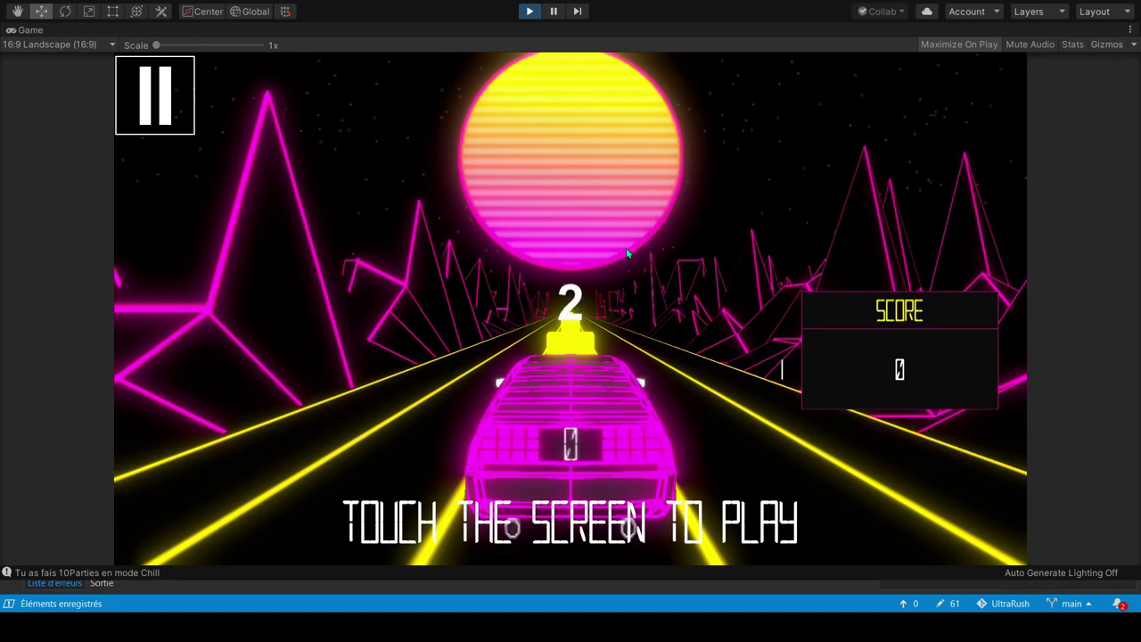
left_click(784, 374)
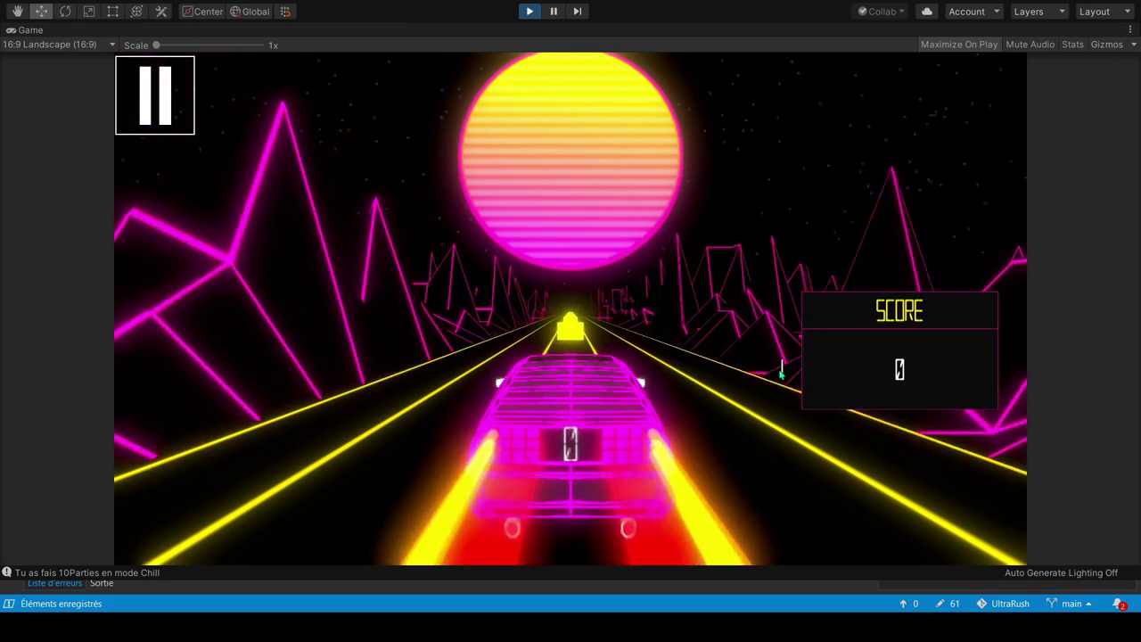